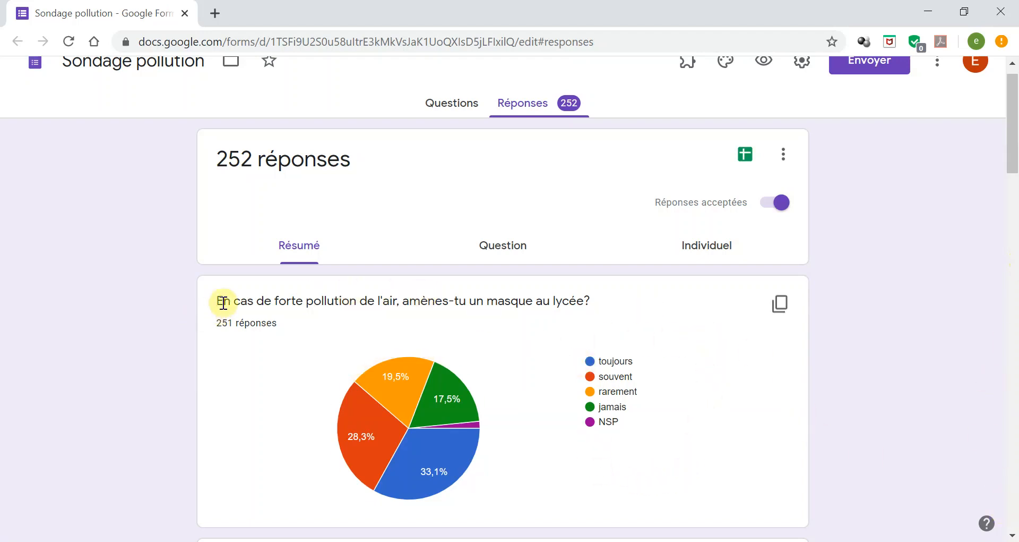
Open the survey's responses spreadsheet and locate the question "En cas de forte pollution de l'air, amènes-tu un masque au lycée?" in column B
left_click_drag(216, 300, 591, 303)
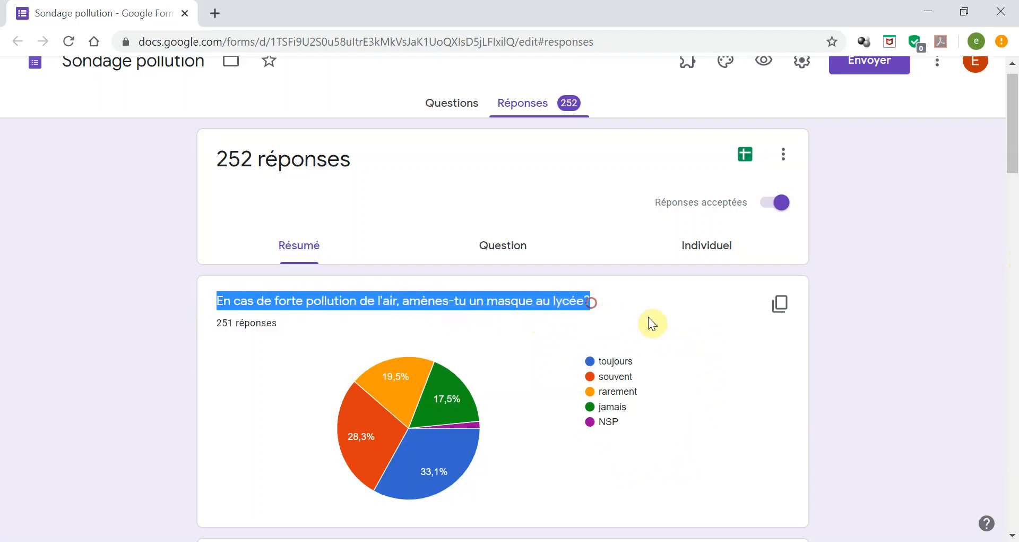
mouse_move(373, 438)
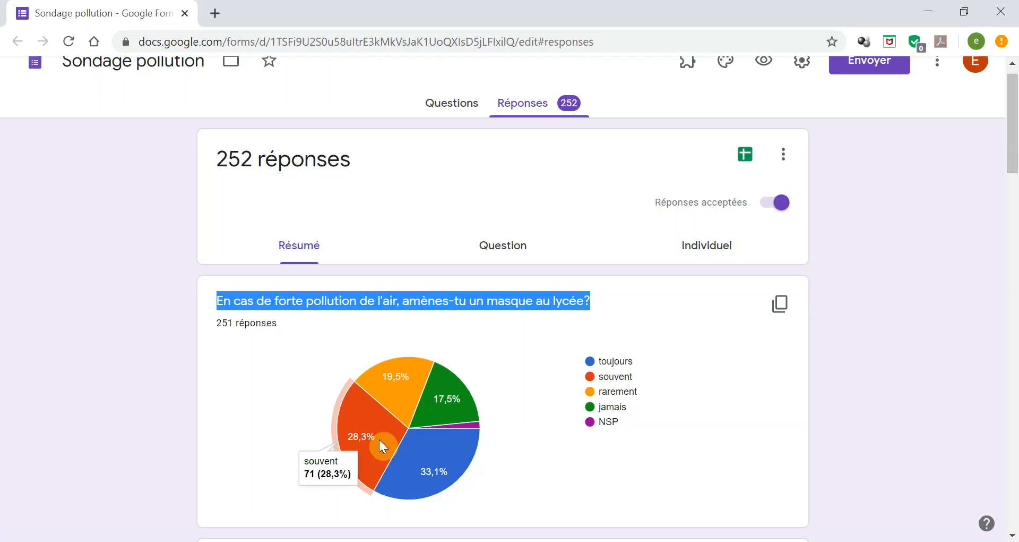
left_click(746, 156)
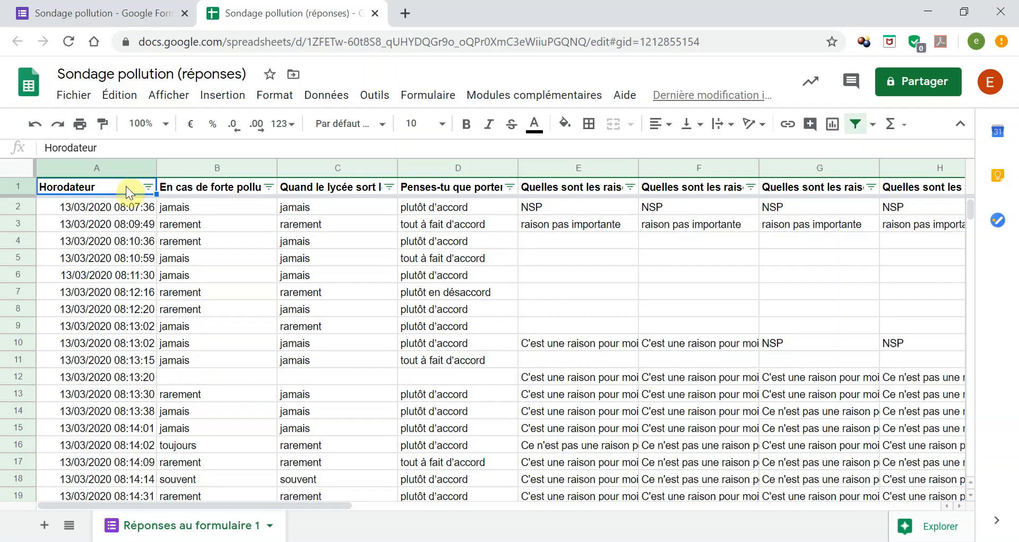
left_click(191, 186)
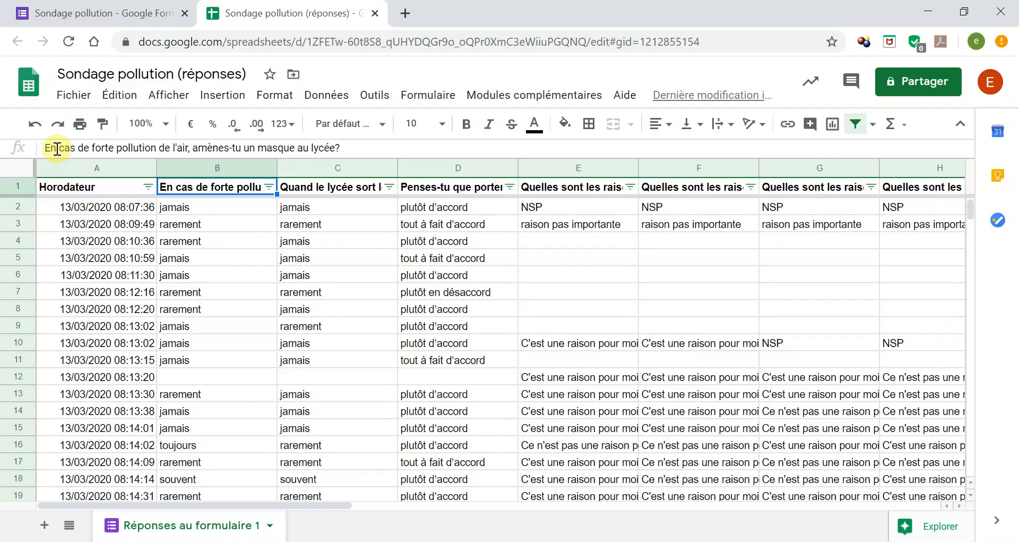
left_click(189, 205)
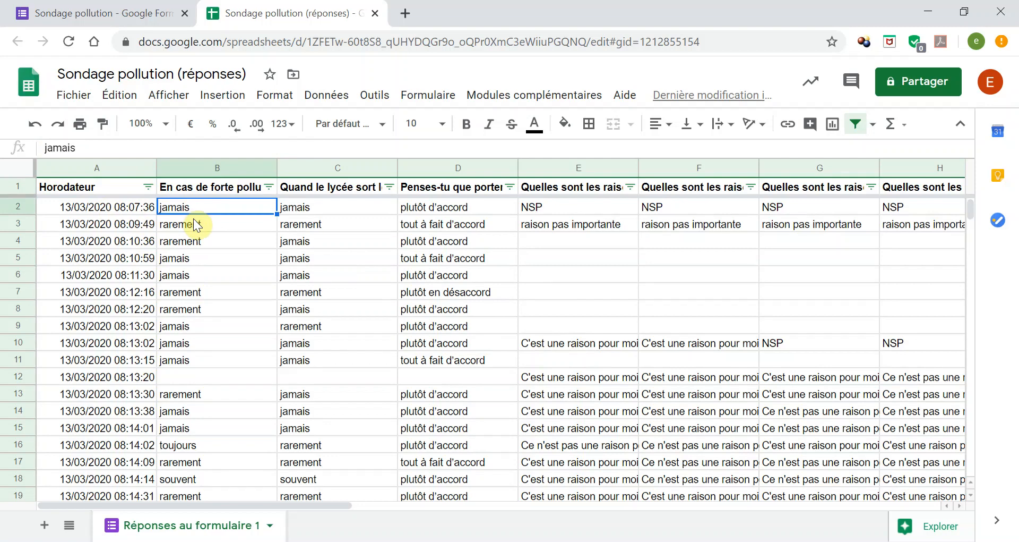
Create a pivot table in a new sheet from the range 'Réponses au formulaire 1'!A1:P280
left_click(325, 98)
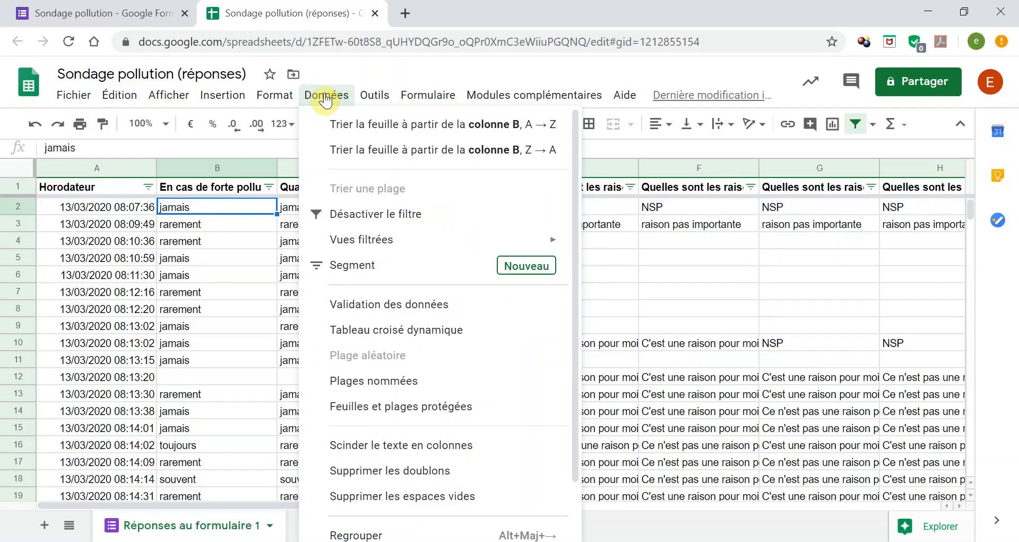
left_click(373, 334)
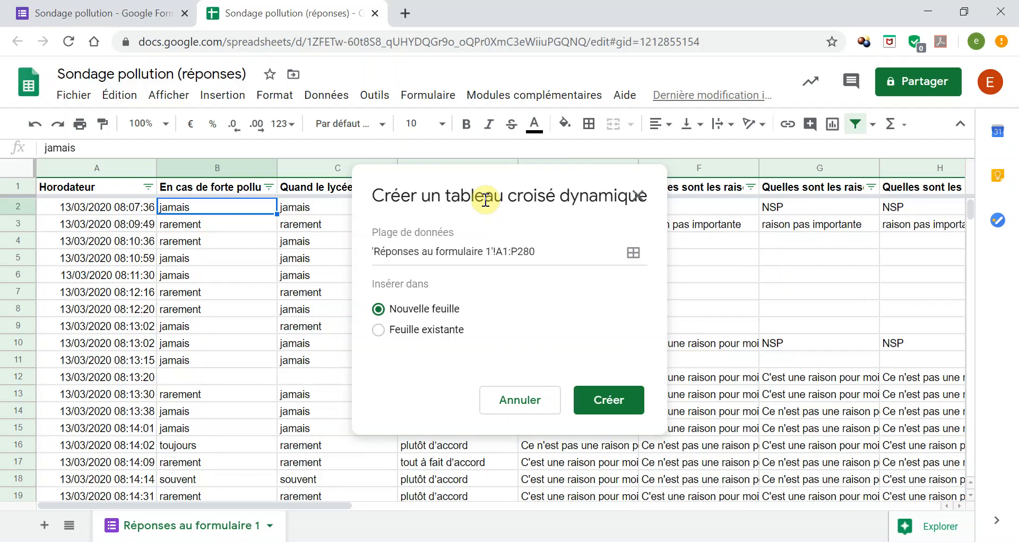
left_click(610, 403)
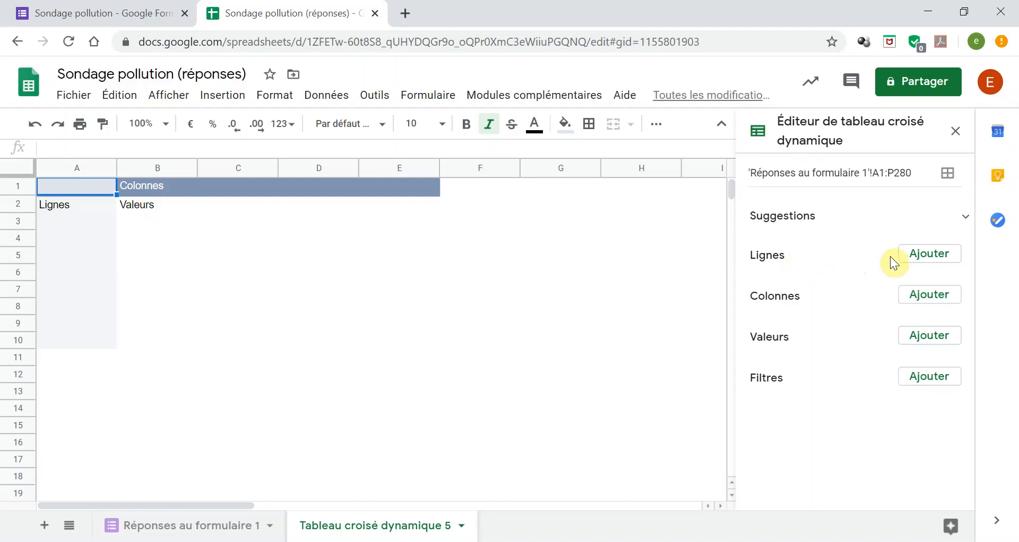
Set the pivot table rows to "En cas de forte pollution de l'air, amènes-tu un masque au lycée?" and the columns to genre
left_click(924, 256)
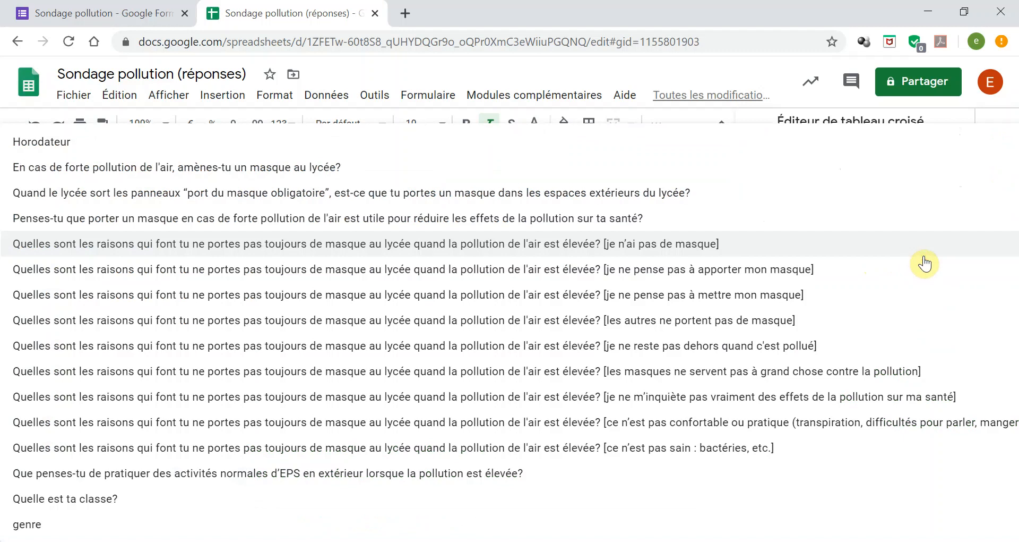
left_click(322, 168)
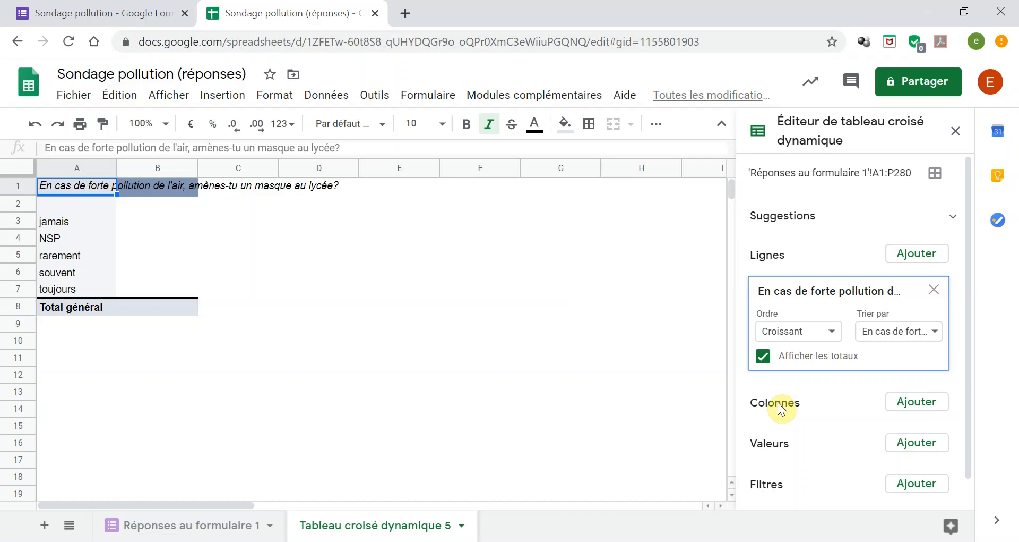
left_click(917, 409)
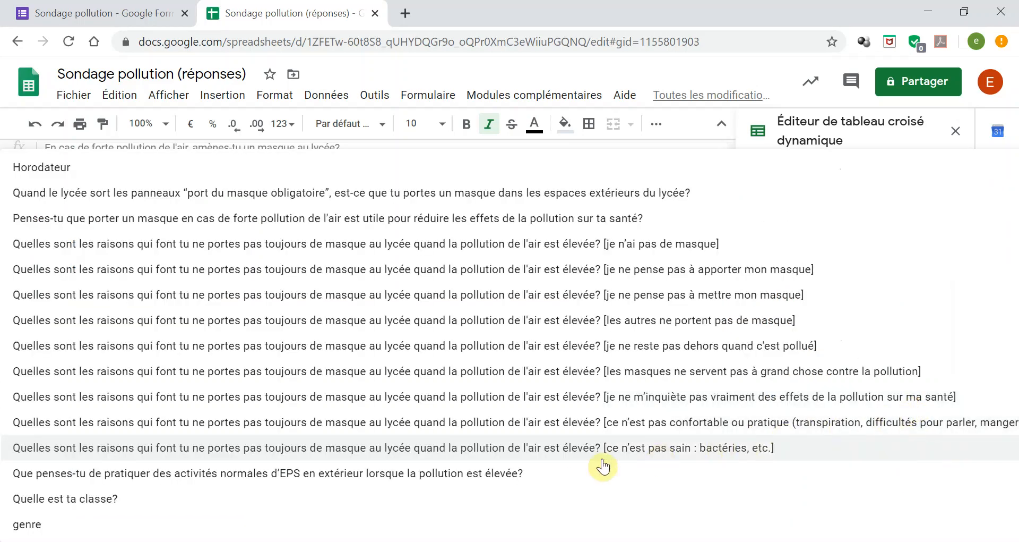
left_click(44, 530)
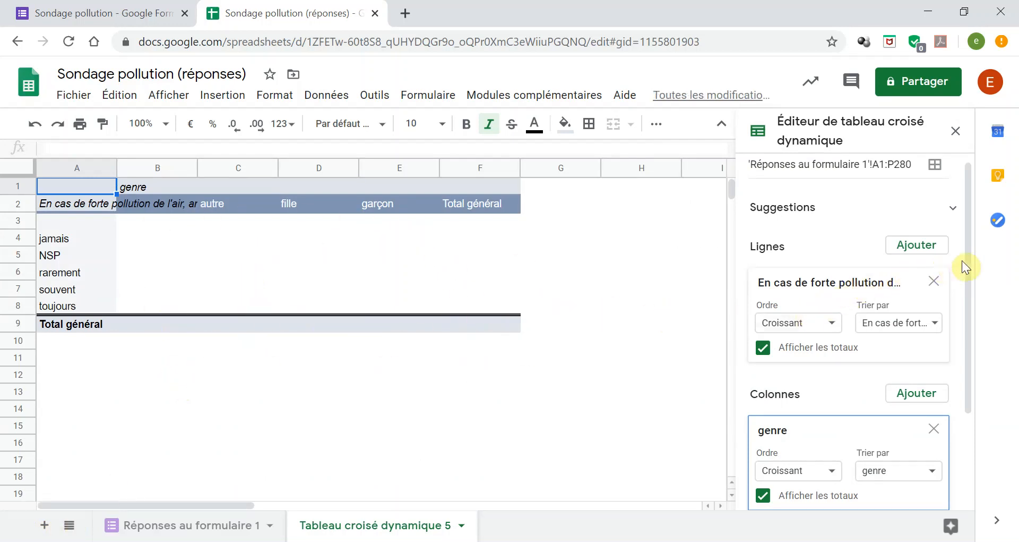
Add Horodateur as the pivot table's value field to count the responses
left_click_drag(968, 262, 959, 379)
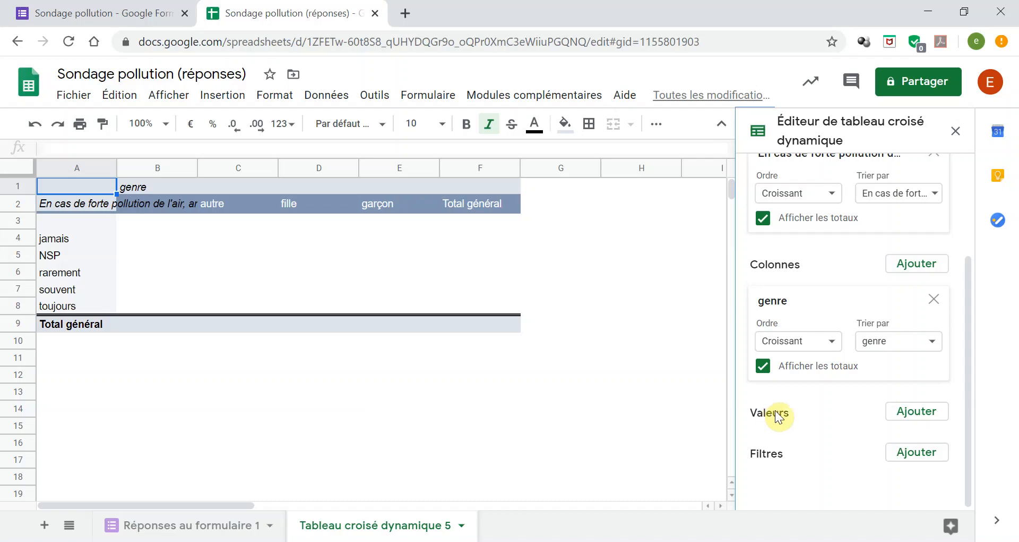
left_click(912, 415)
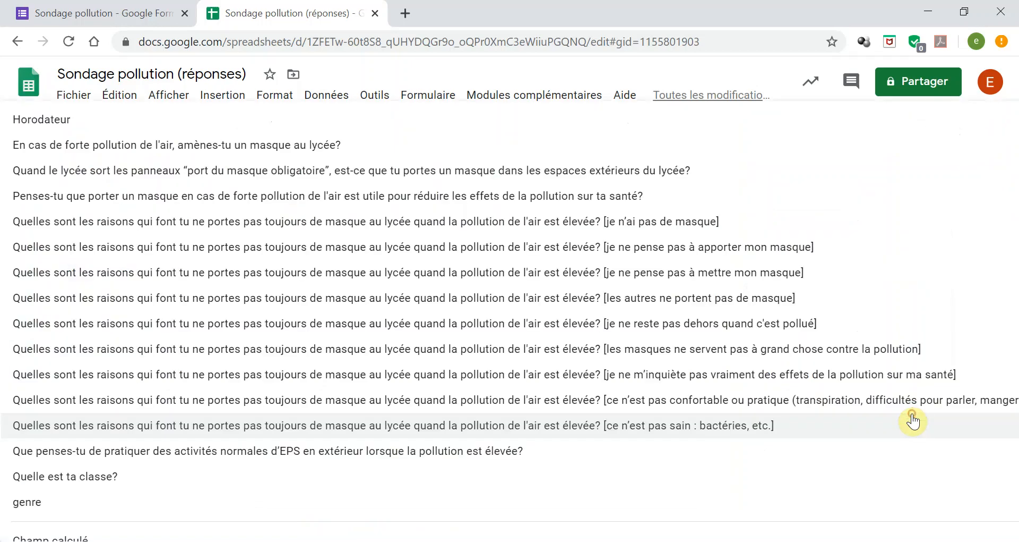
left_click(70, 120)
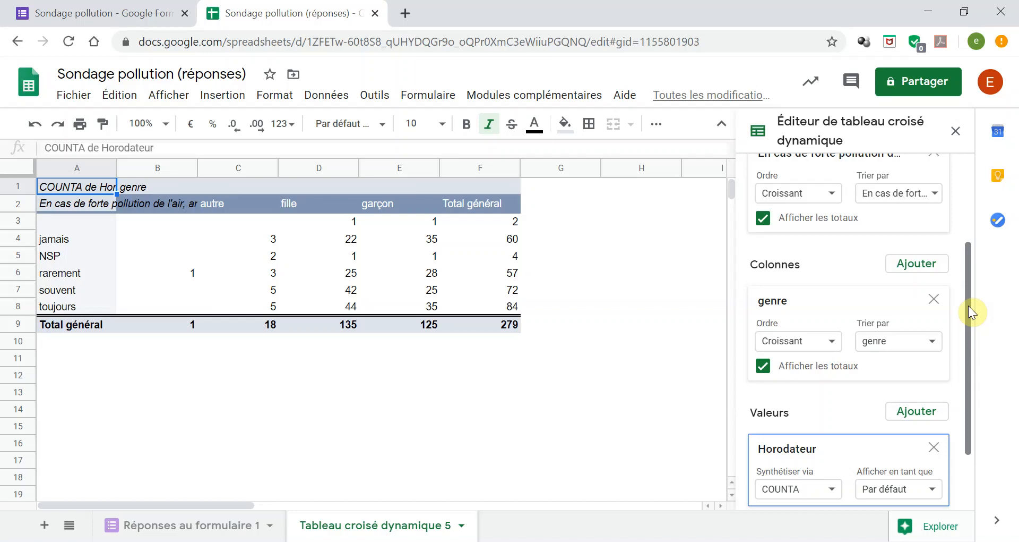
Add a pivot table filter on "En cas de forte pollution de l'air, amènes-tu un masque au lycée?" that excludes the blank answers (Vides)
left_click_drag(968, 305, 969, 386)
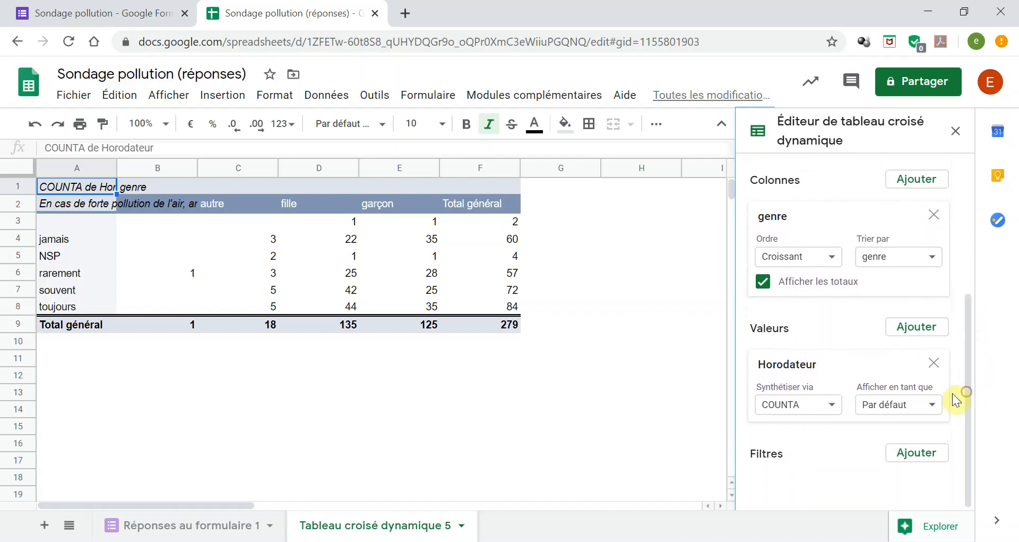
left_click(920, 455)
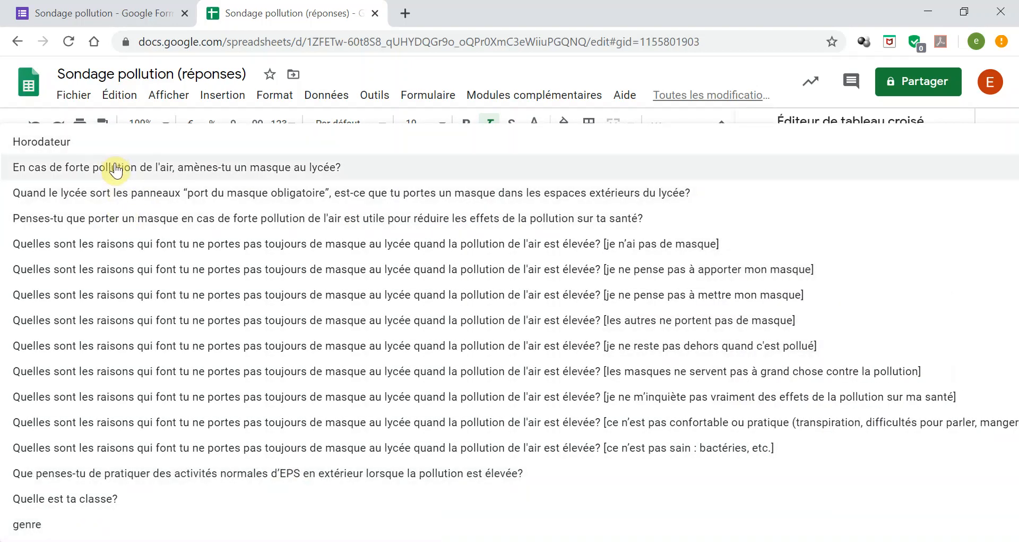
left_click(175, 168)
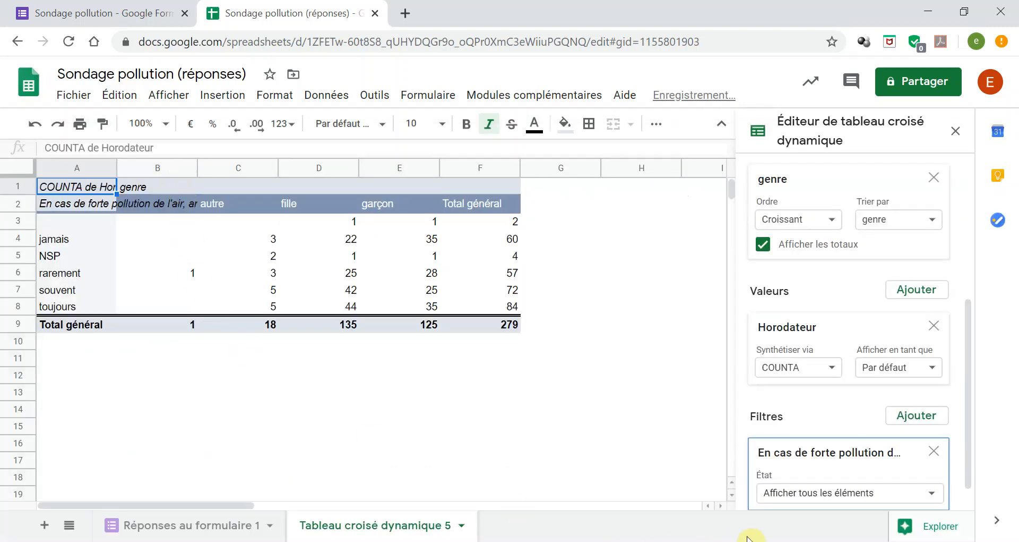
left_click(932, 493)
left_click(790, 385)
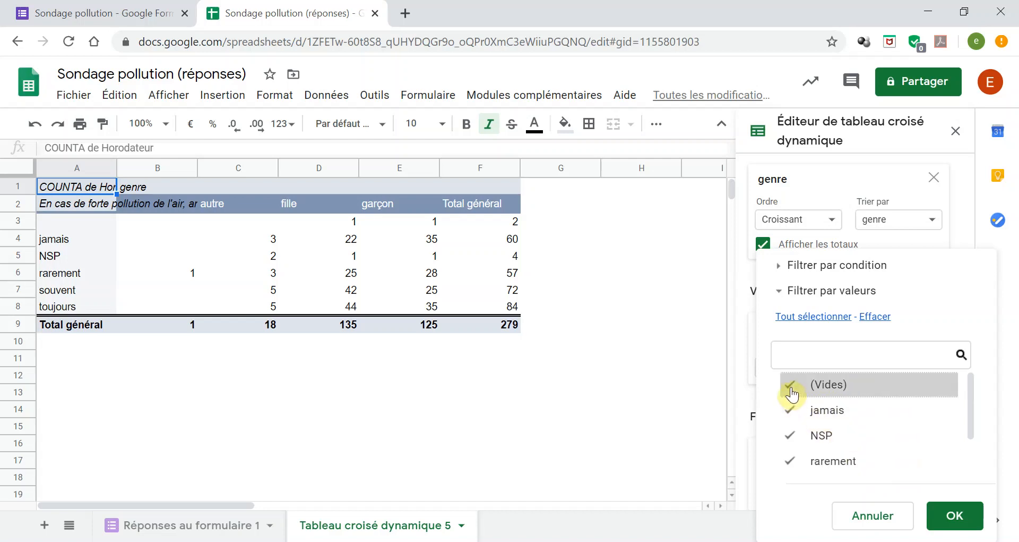
left_click(955, 515)
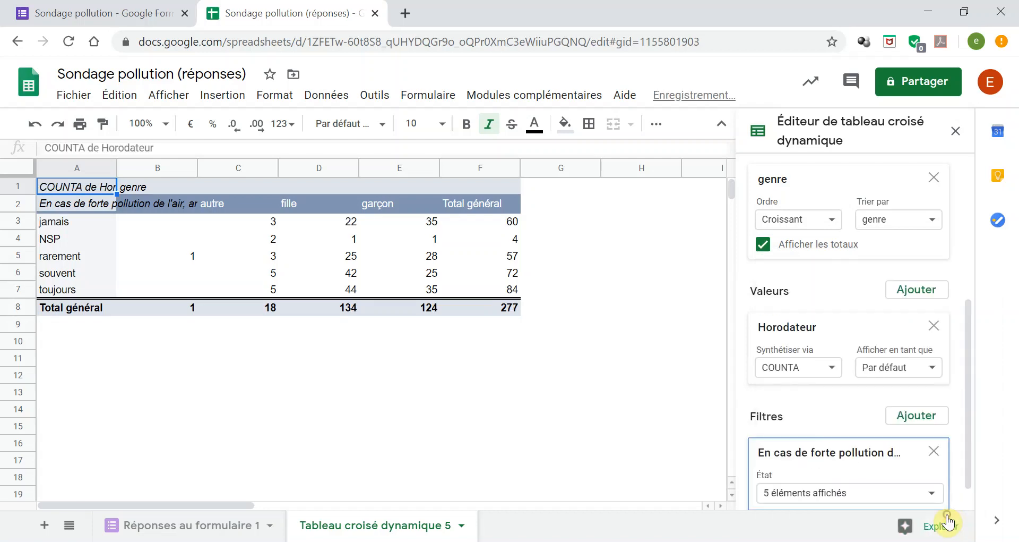
Add a second pivot table filter on genre that excludes the blank entries (Vides)
scroll(967, 371, "down", 1)
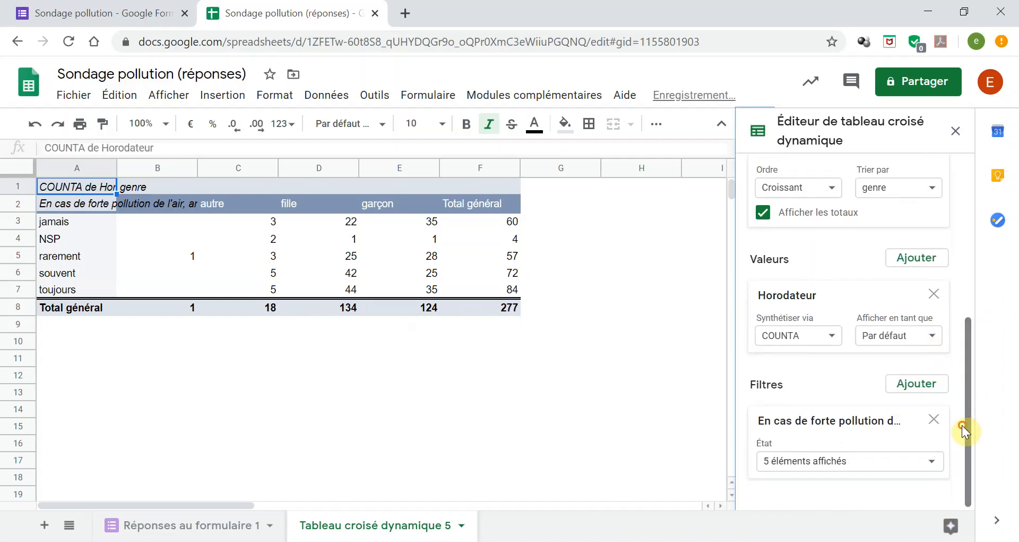
left_click(917, 383)
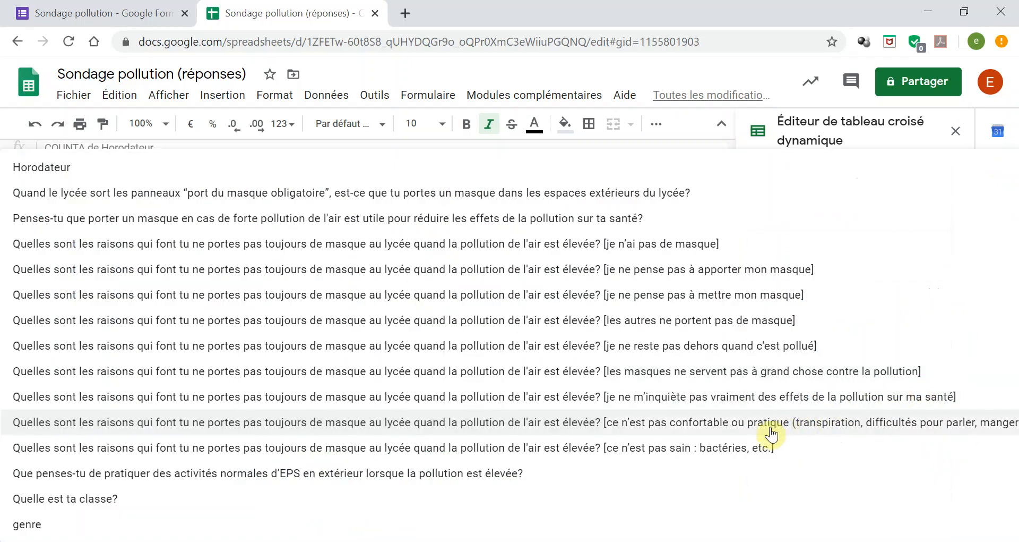
left_click(24, 524)
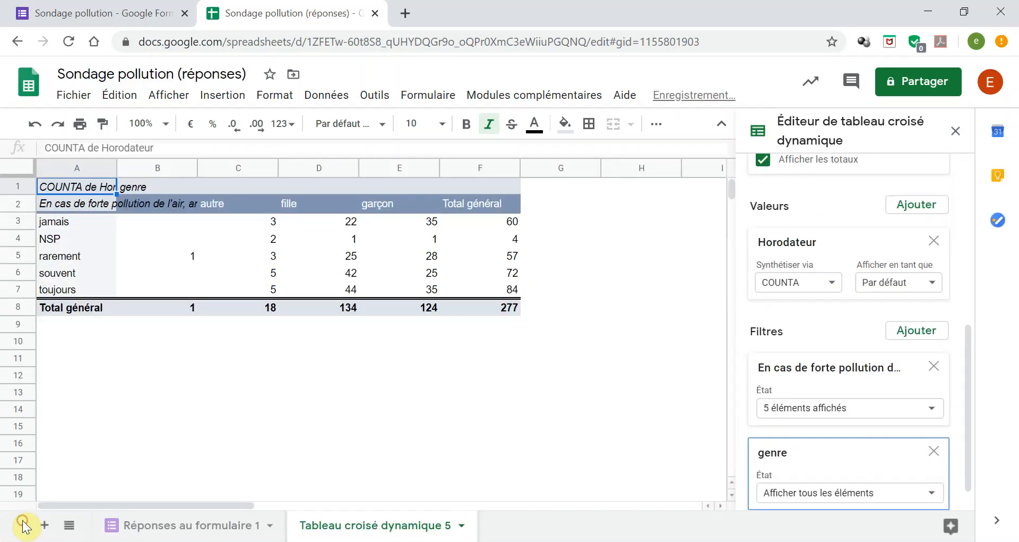
left_click(828, 497)
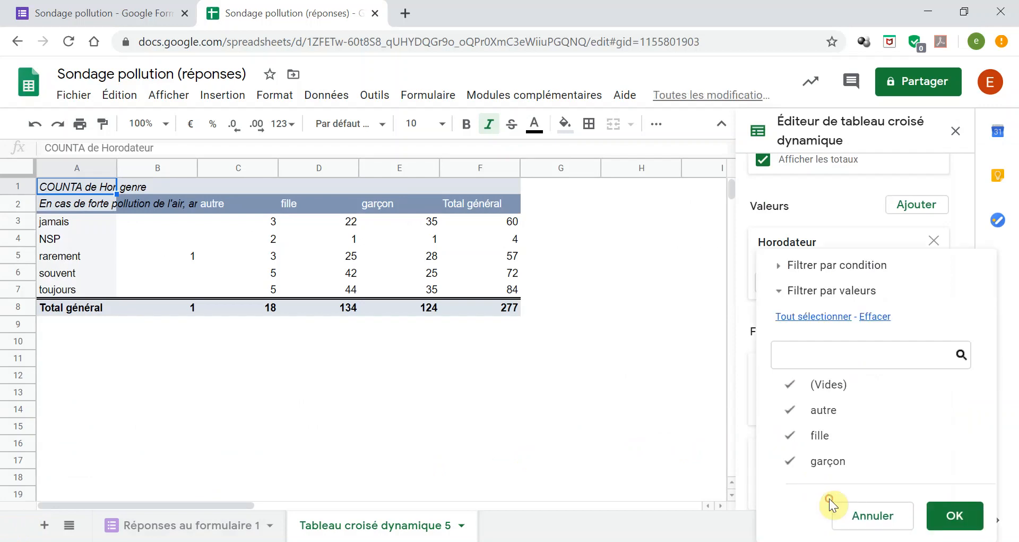
left_click(790, 386)
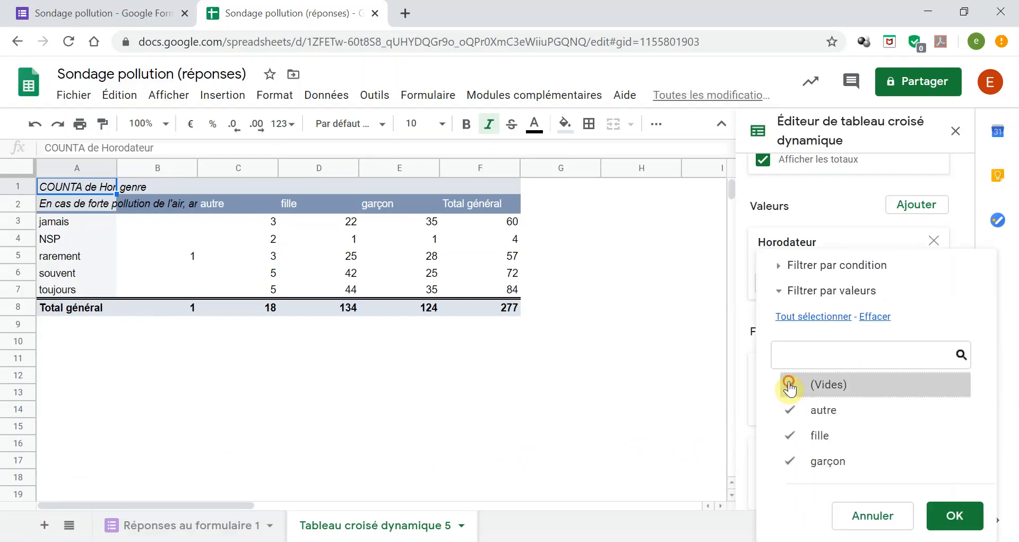
left_click(956, 515)
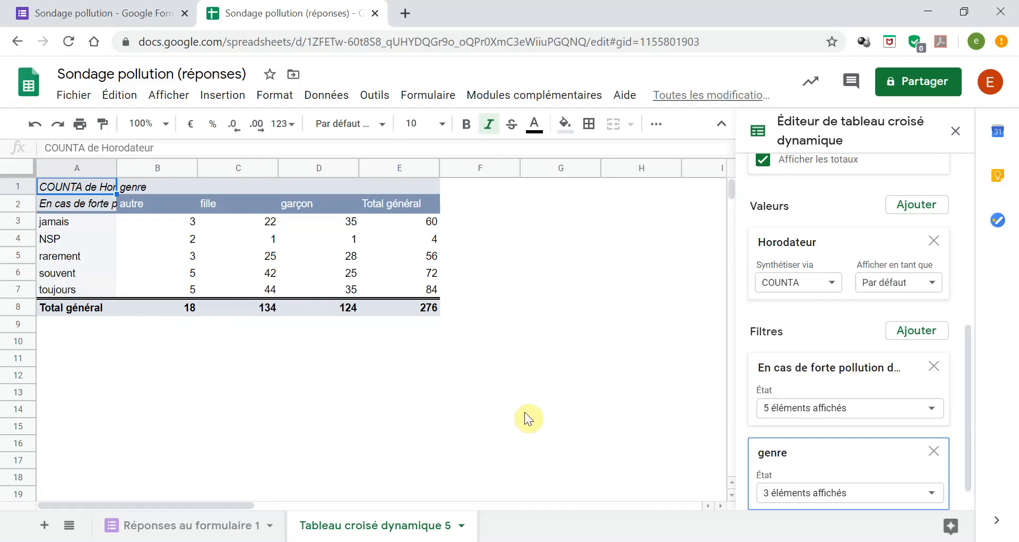
Show the Horodateur values as "Pourcentage du total d'une colonne" and reduce the percentages in B3:E8 to zero decimal places
left_click(909, 289)
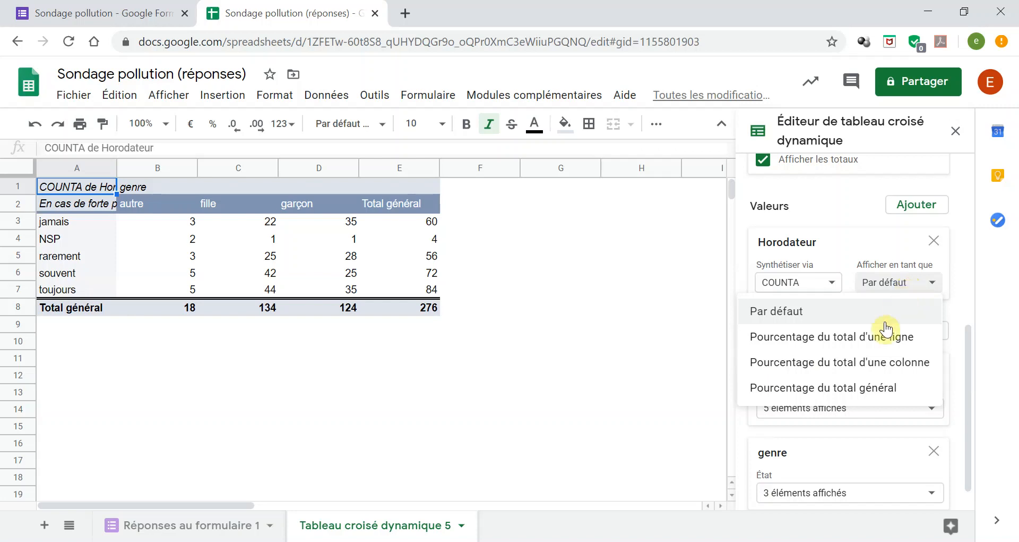
left_click(870, 365)
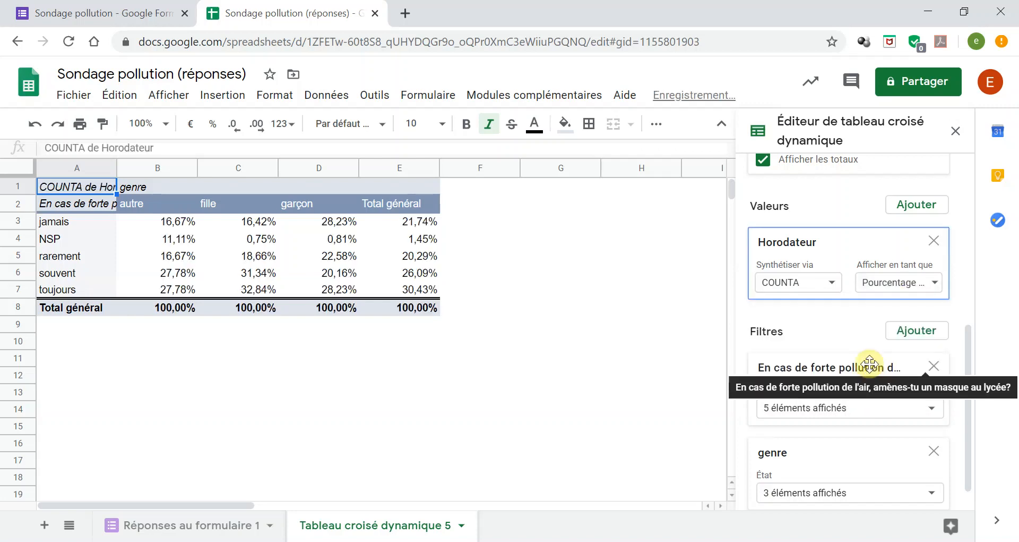
left_click_drag(400, 307, 169, 218)
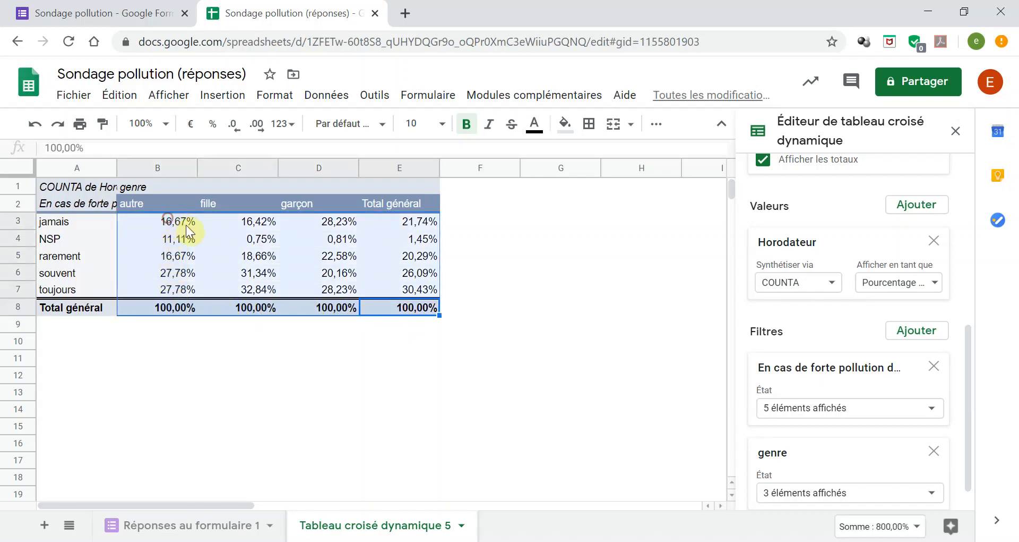
left_click(236, 125)
left_click(236, 127)
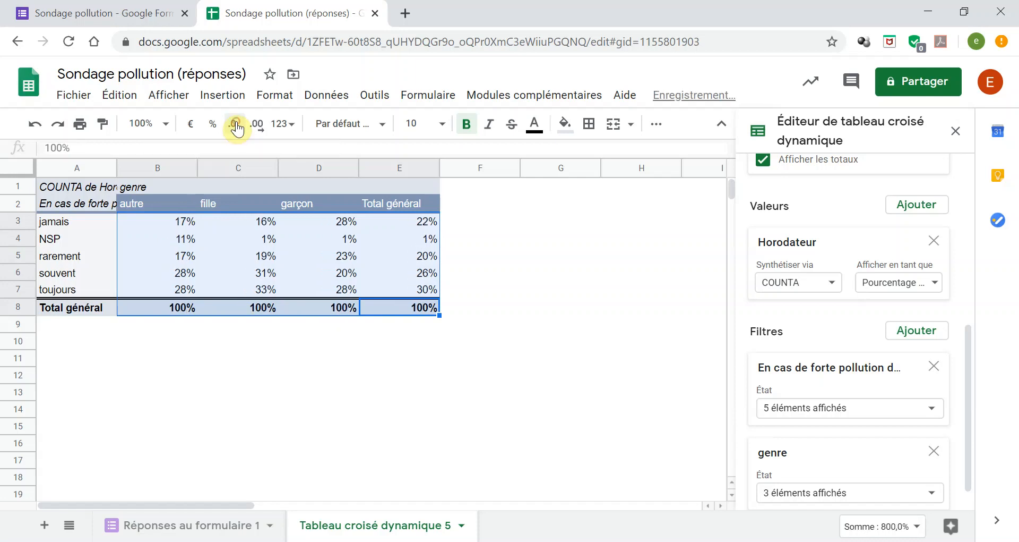
left_click(202, 357)
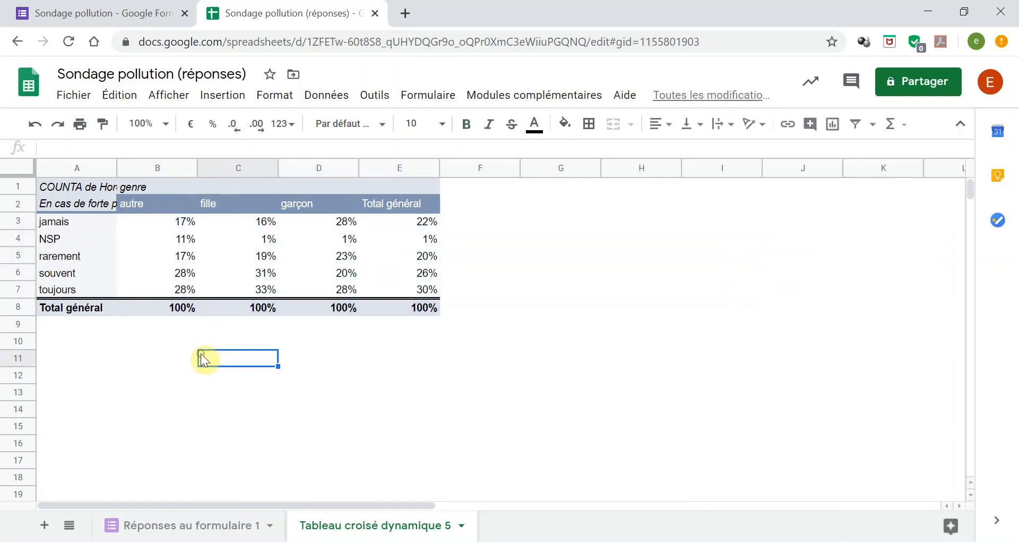
Reopen the pivot table editor and view the summary functions available for the Horodateur values
left_click(234, 241)
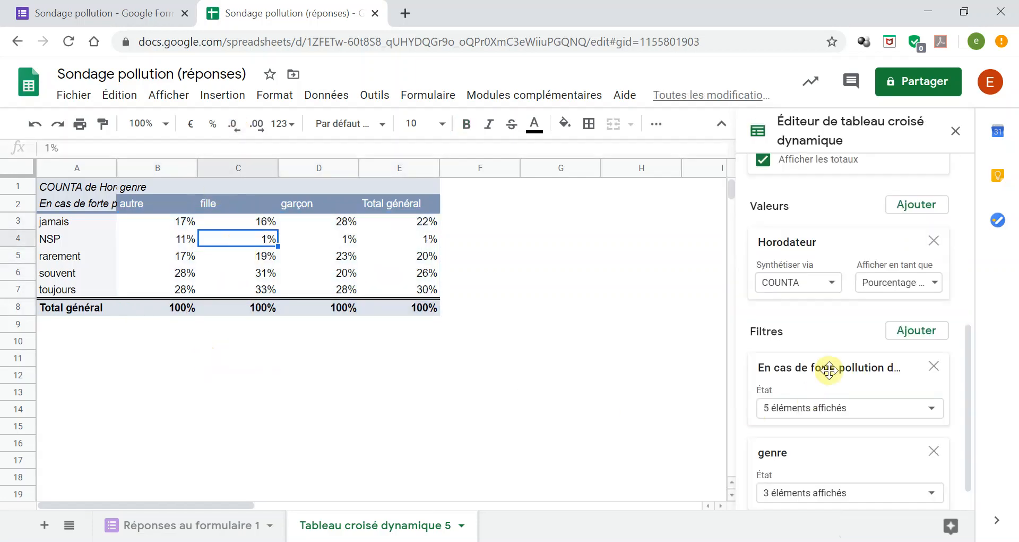
left_click(796, 284)
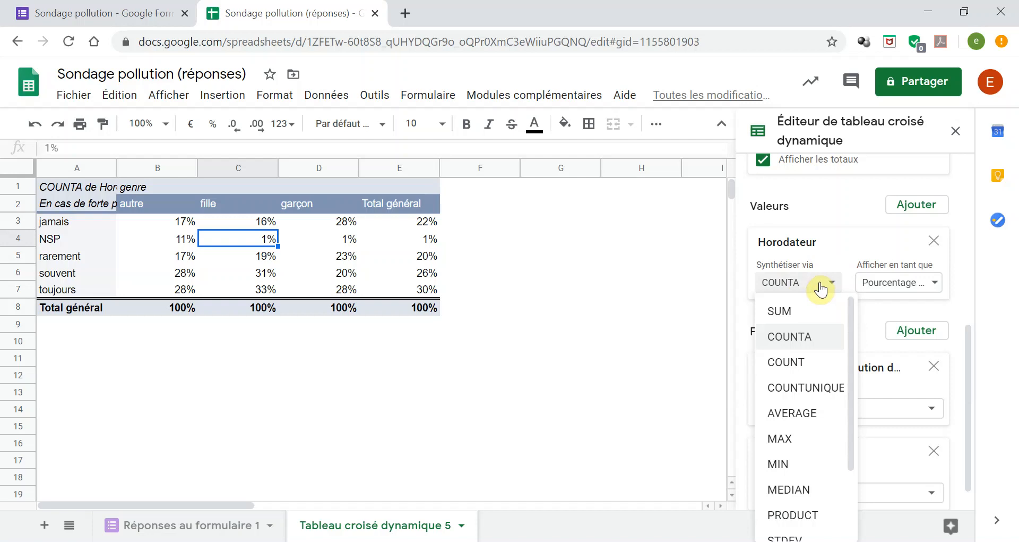
left_click(820, 289)
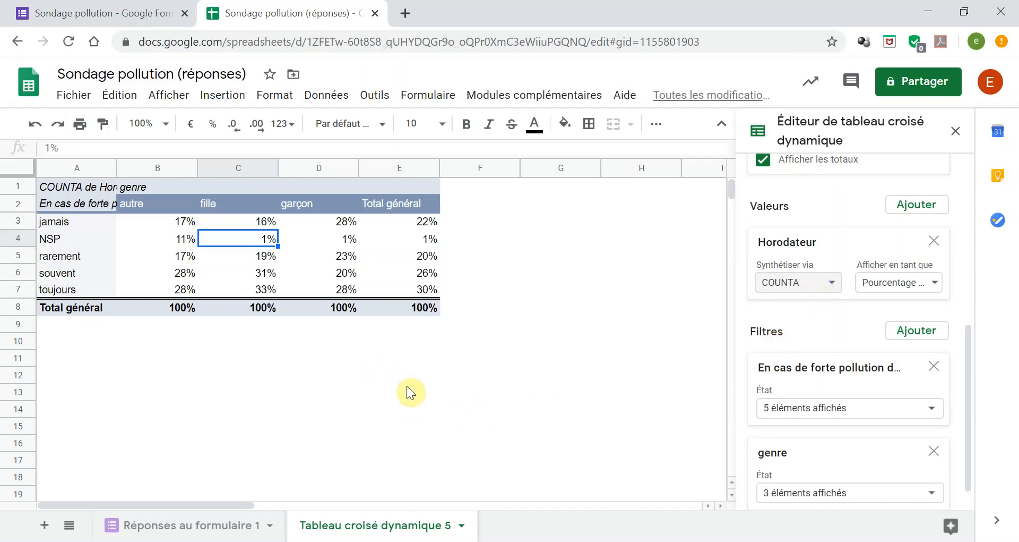
Insert a chart based on the pivot table
left_click(237, 95)
left_click(274, 316)
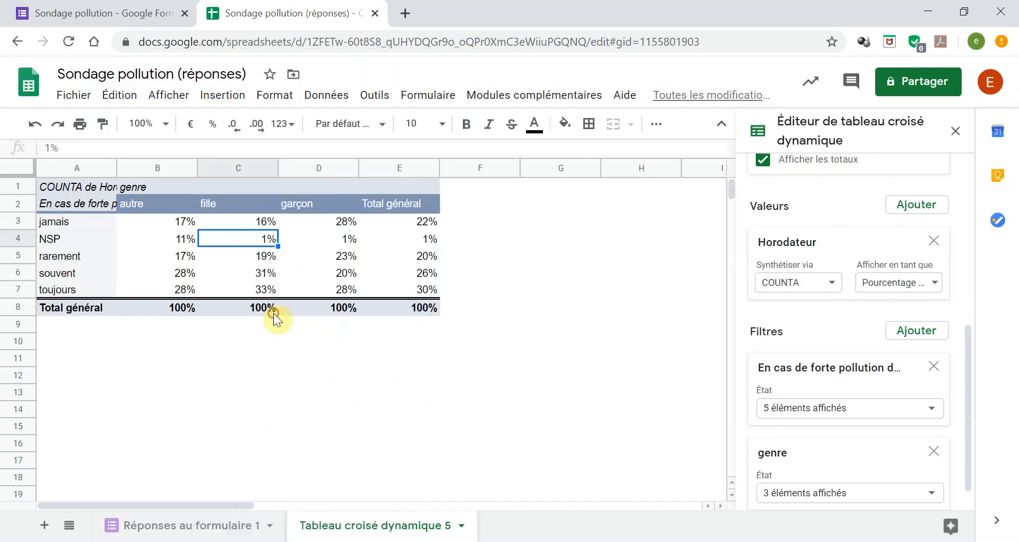